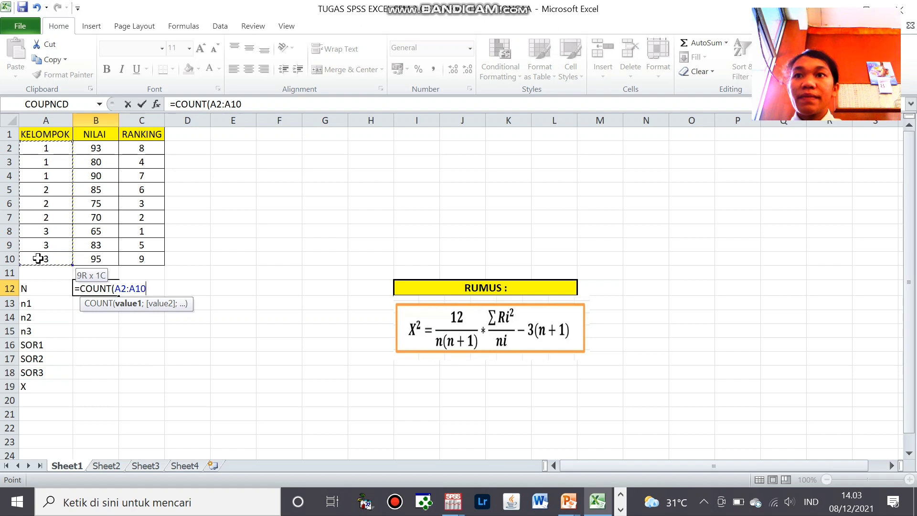
# - Confirm the N count of A2:A10 in B12, and count group 1's values with =COUNT(B2:B4) in the n1 cell B13
pyautogui.press('Return')
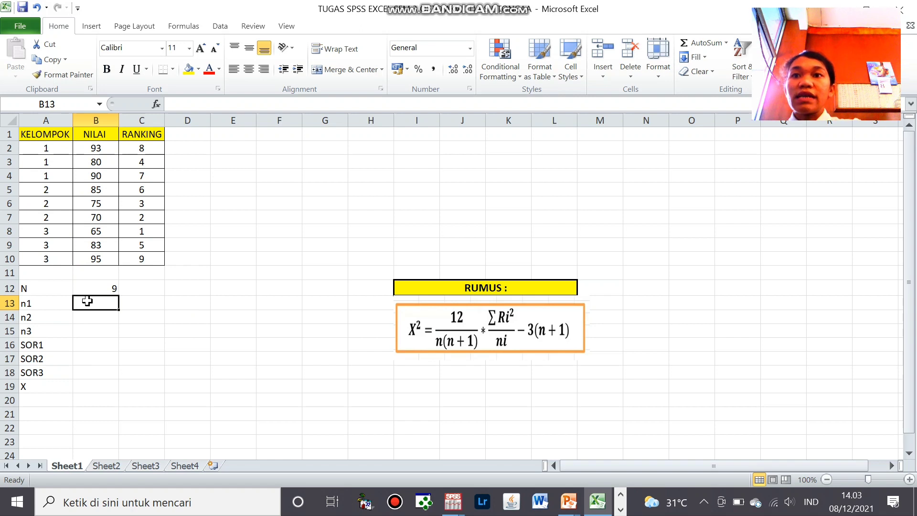
pyautogui.write('=coun')
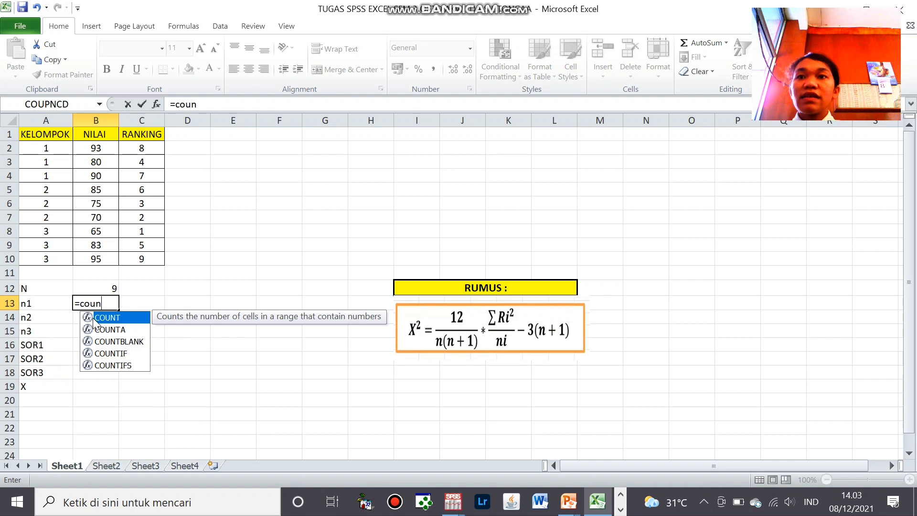
pyautogui.doubleClick(94, 319)
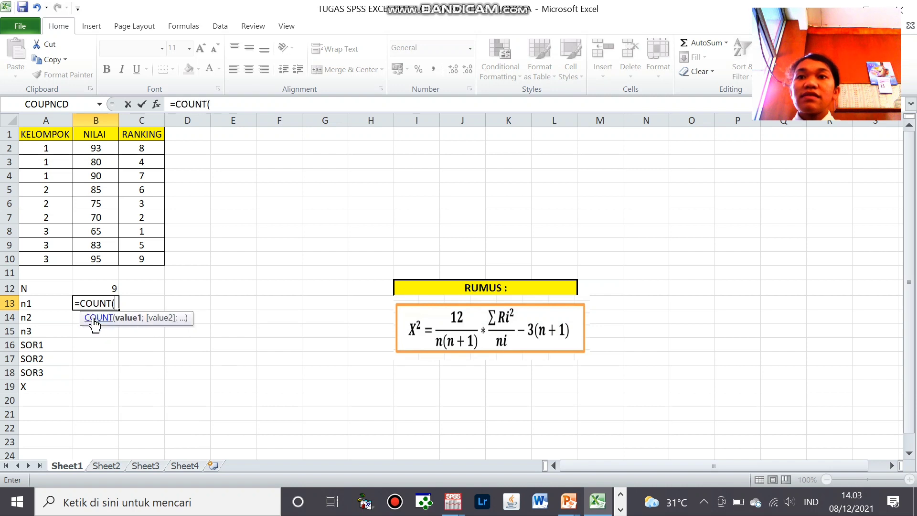
pyautogui.click(92, 149)
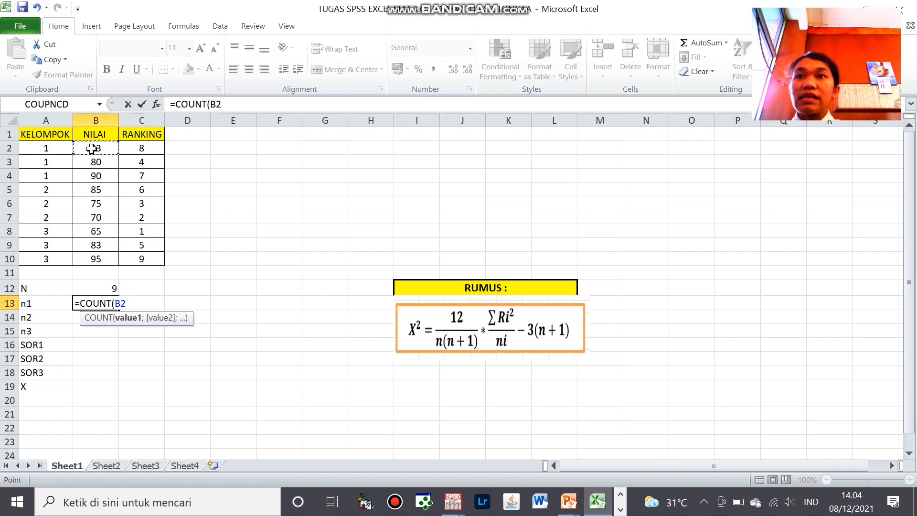
pyautogui.moveTo(92, 148); pyautogui.dragTo(95, 175)
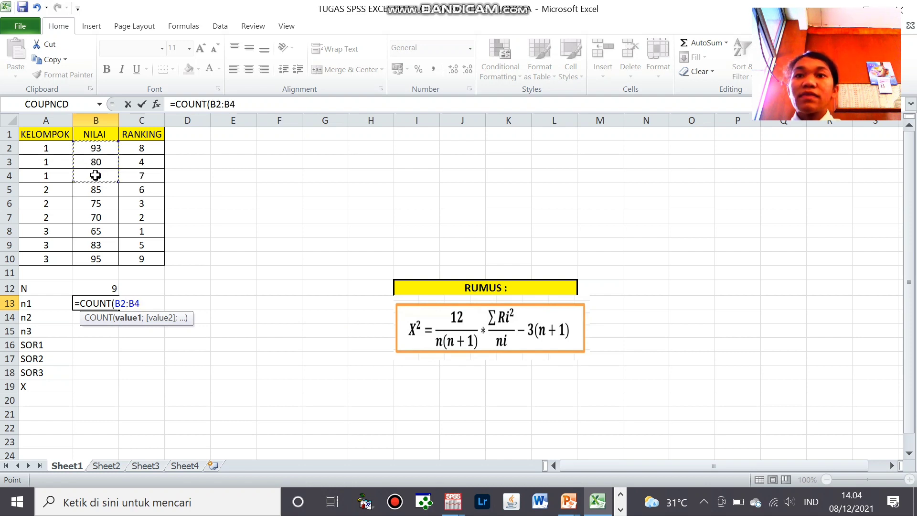
pyautogui.press('Return')
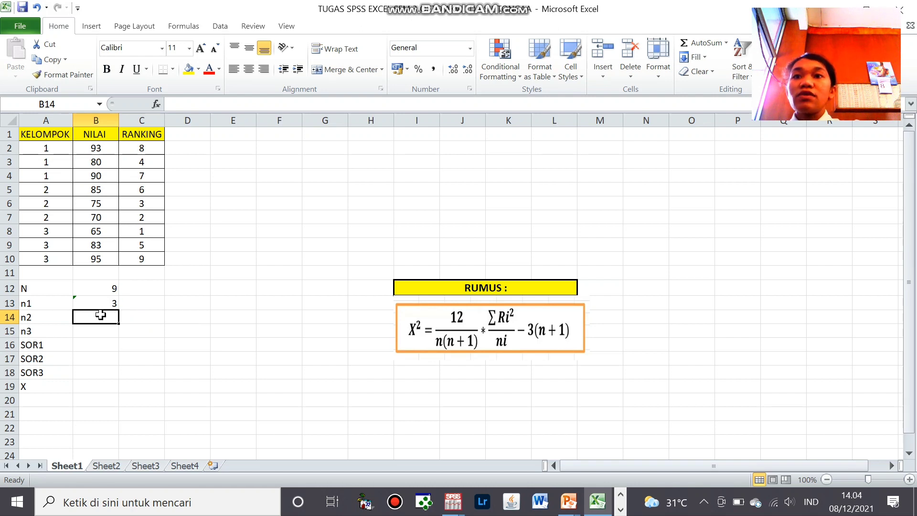
# - Count group 2's values in the n2 cell B14 with the COUNT function over B5:B7
pyautogui.write('=')
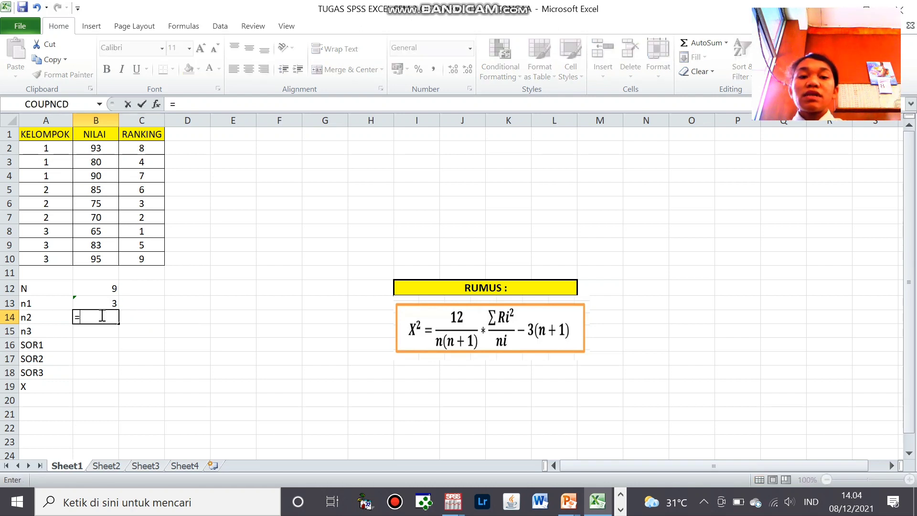
pyautogui.write('count')
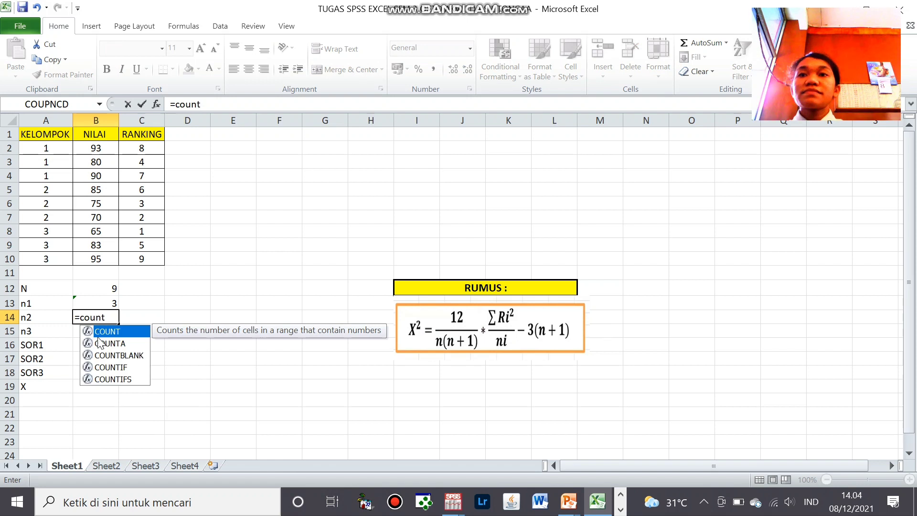
pyautogui.press('Tab')
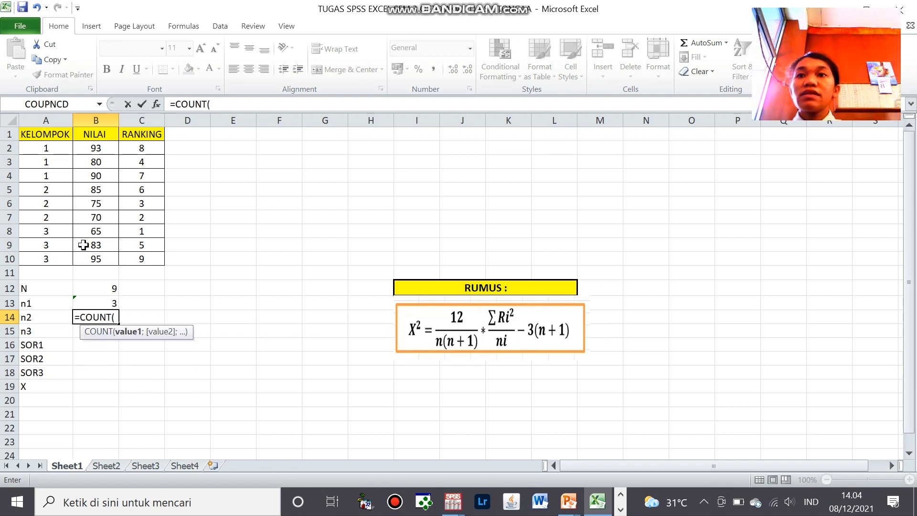
pyautogui.click(89, 187)
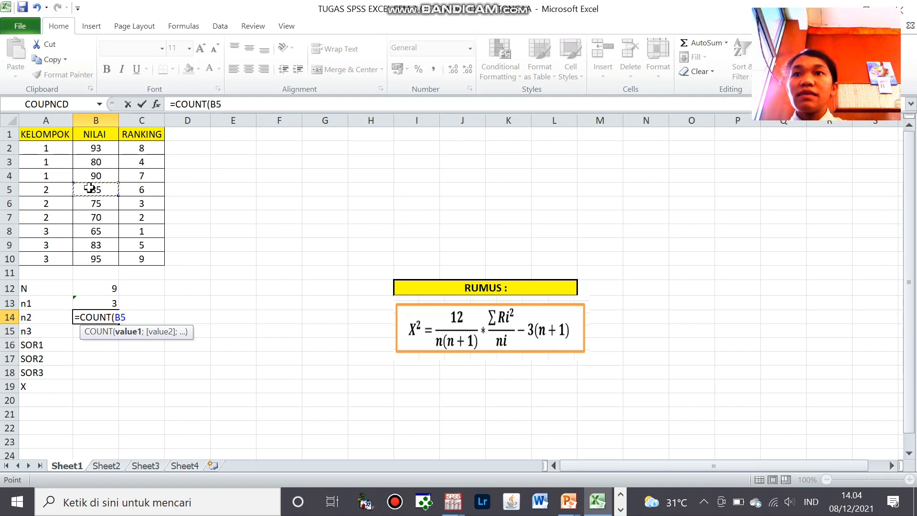
pyautogui.moveTo(89, 188); pyautogui.dragTo(92, 215)
pyautogui.press('Return')
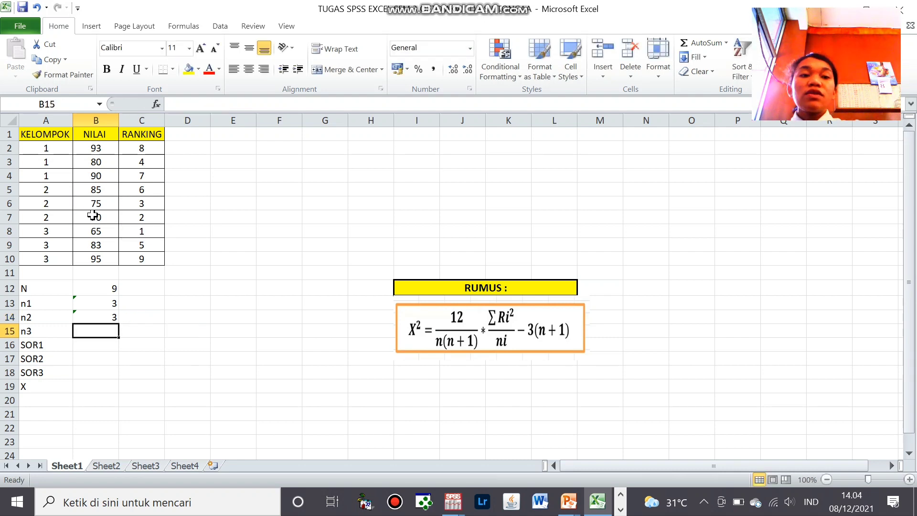
# - Count group 3's values in the n3 cell B15 with the COUNT function over B8:B10
pyautogui.write('=count')
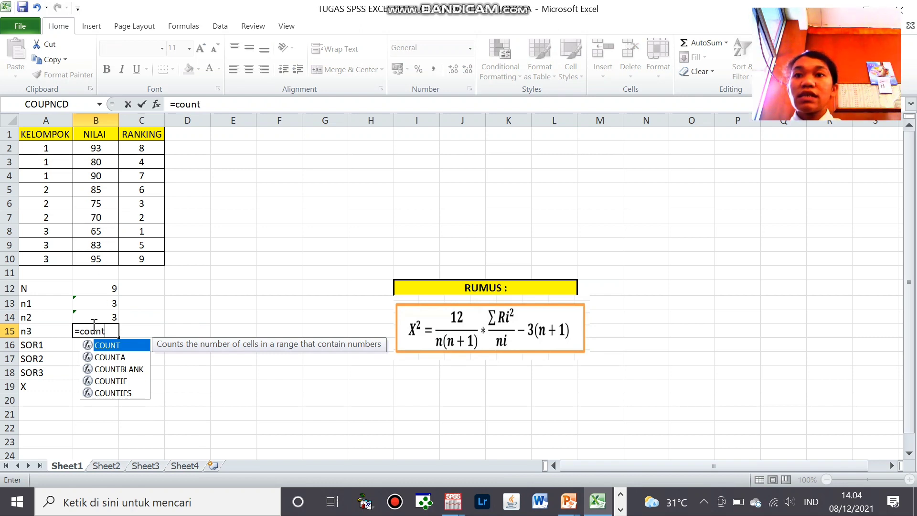
pyautogui.doubleClick(89, 345)
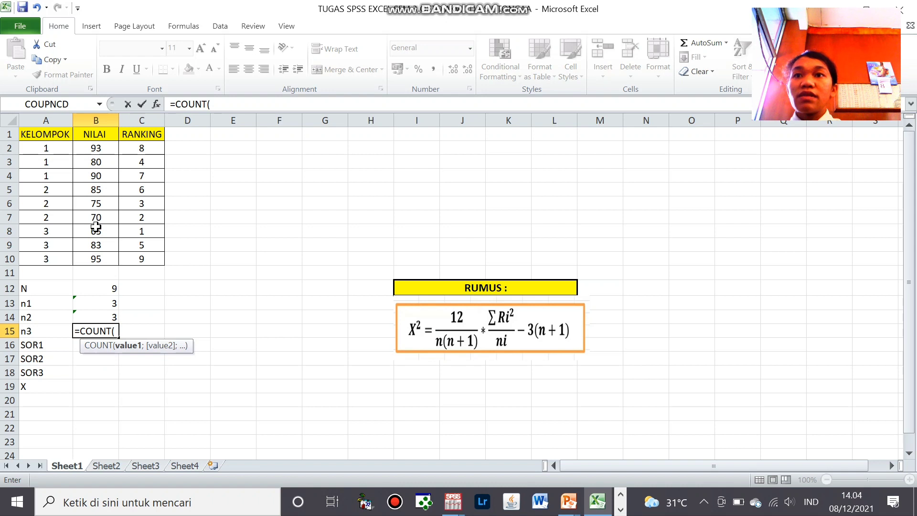
pyautogui.moveTo(96, 229); pyautogui.dragTo(96, 257)
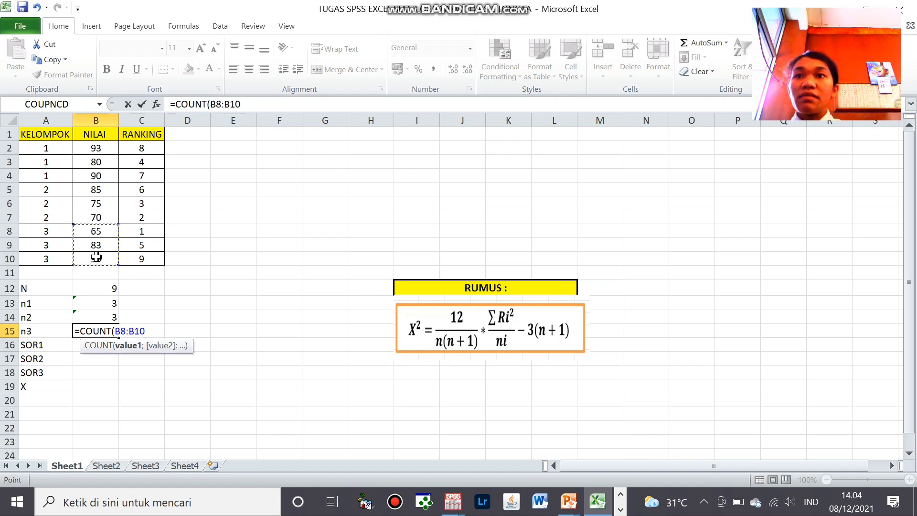
pyautogui.press('Return')
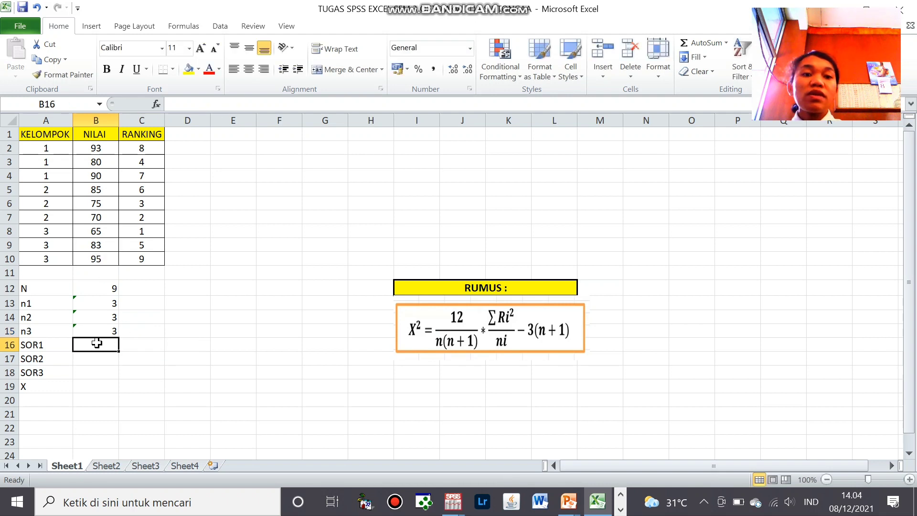
# - Total group 1's rankings in the SOR1 cell B16 with the SUM function over C2:C4
pyautogui.write('=')
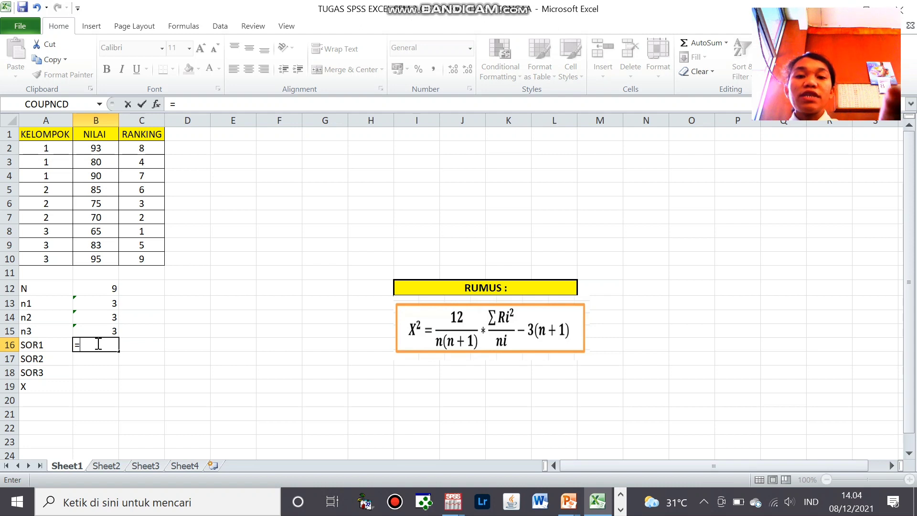
pyautogui.write('su')
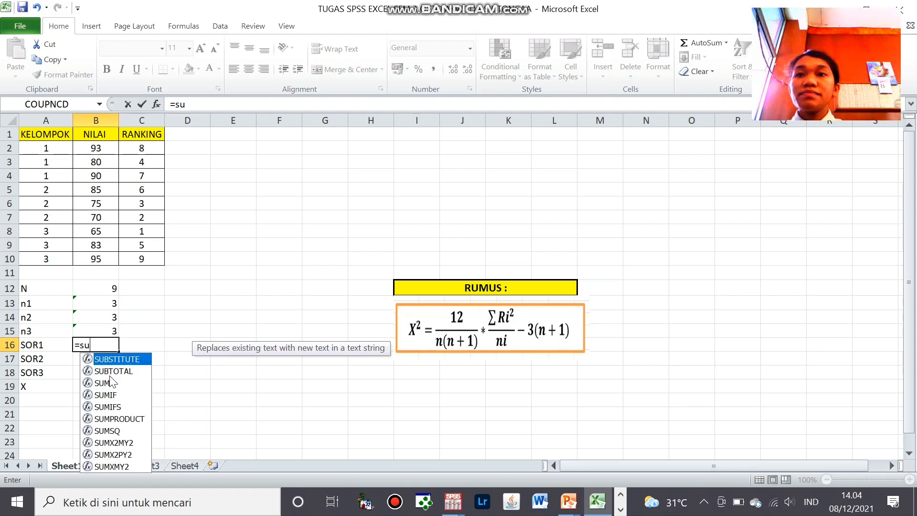
pyautogui.write('m')
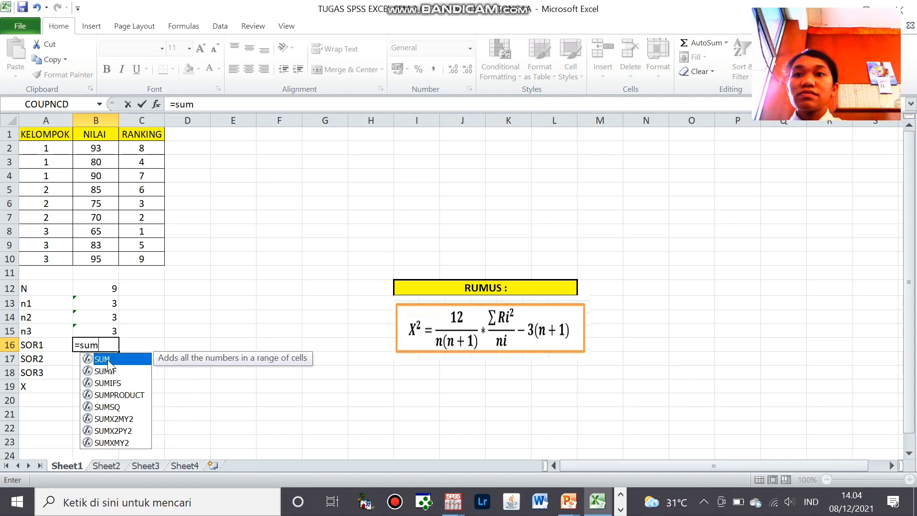
pyautogui.doubleClick(108, 360)
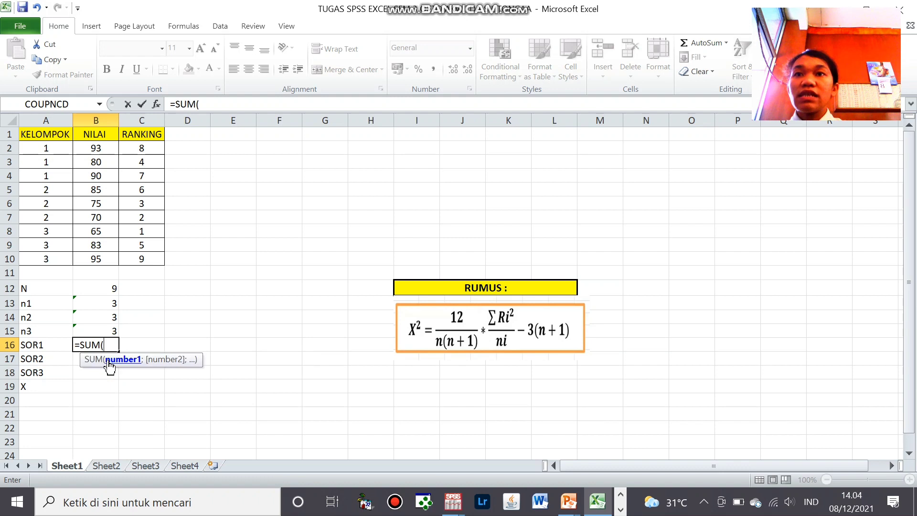
pyautogui.click(137, 145)
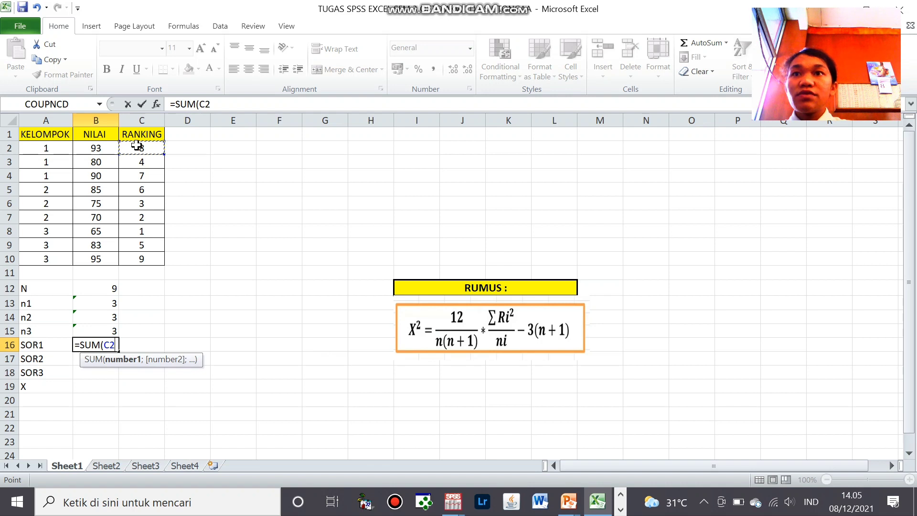
pyautogui.moveTo(137, 148); pyautogui.dragTo(140, 171)
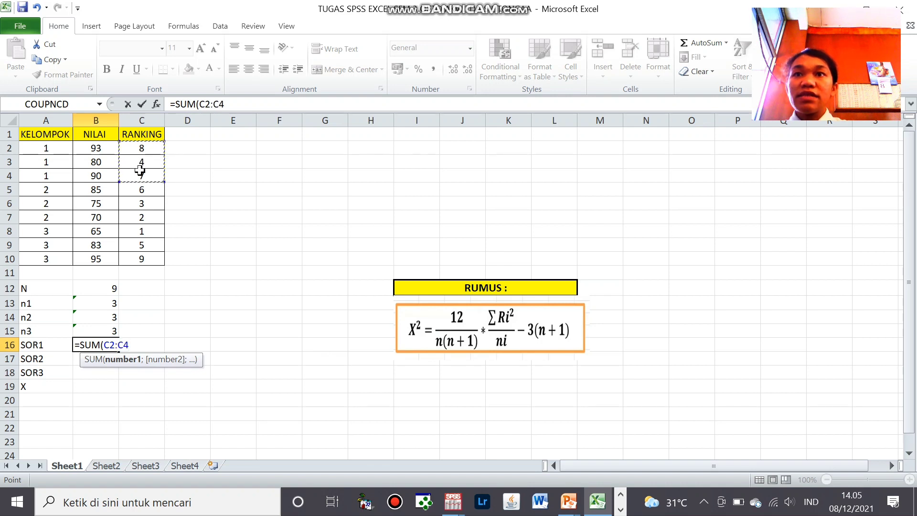
pyautogui.press('Return')
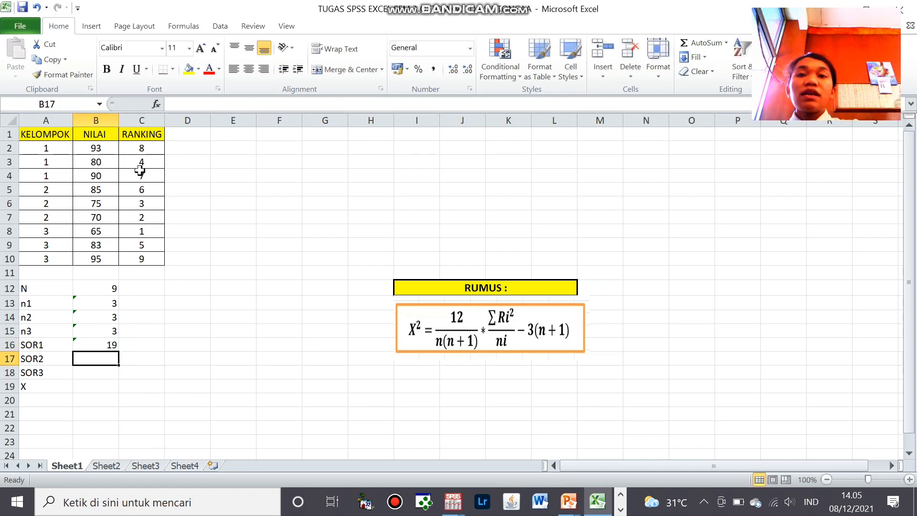
# - Total group 2's rankings in the SOR2 cell B17 with the SUM function over C5:C7
pyautogui.write('=')
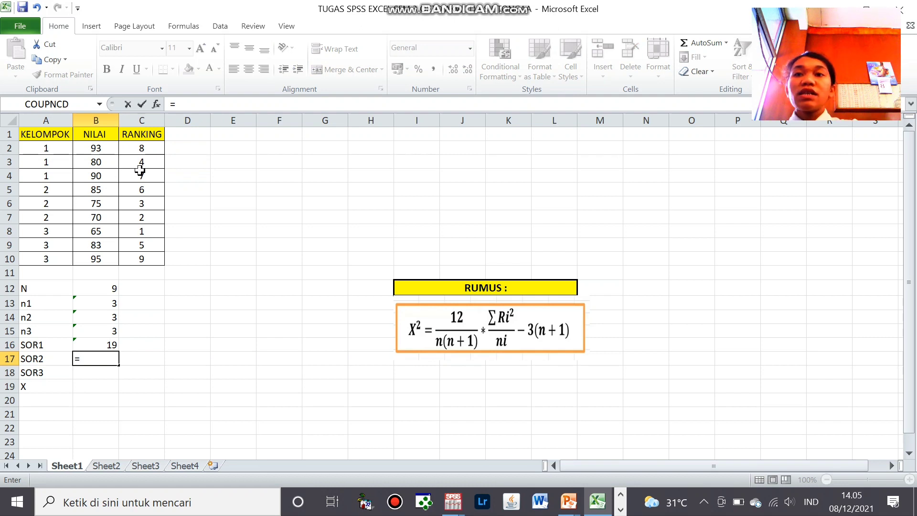
pyautogui.write('sum')
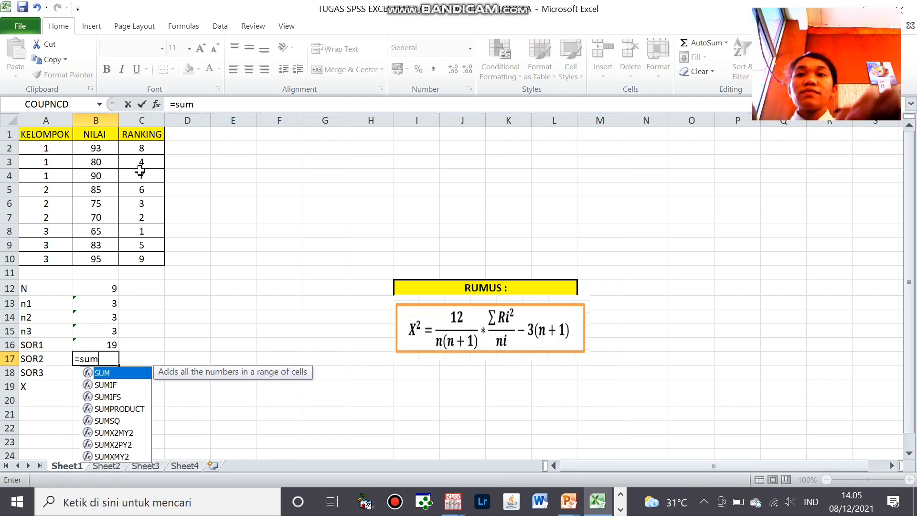
pyautogui.doubleClick(90, 373)
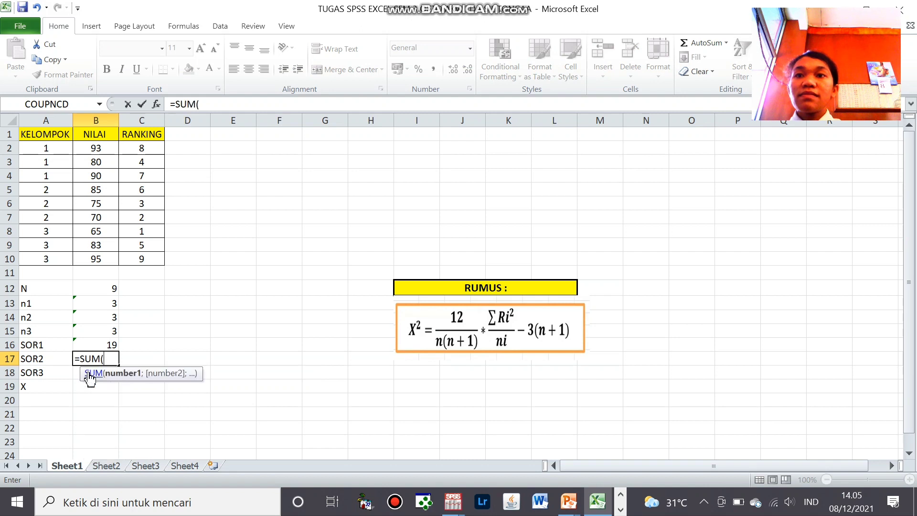
pyautogui.click(138, 187)
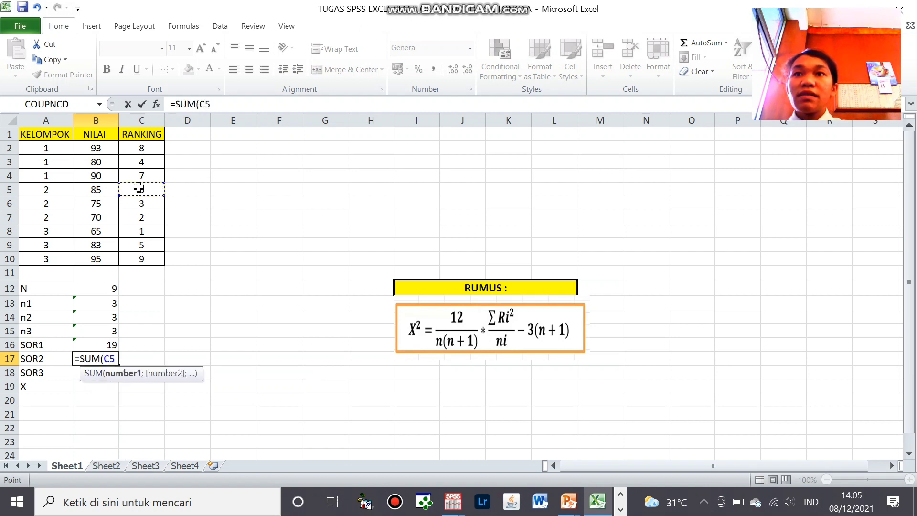
pyautogui.moveTo(138, 187); pyautogui.dragTo(145, 215)
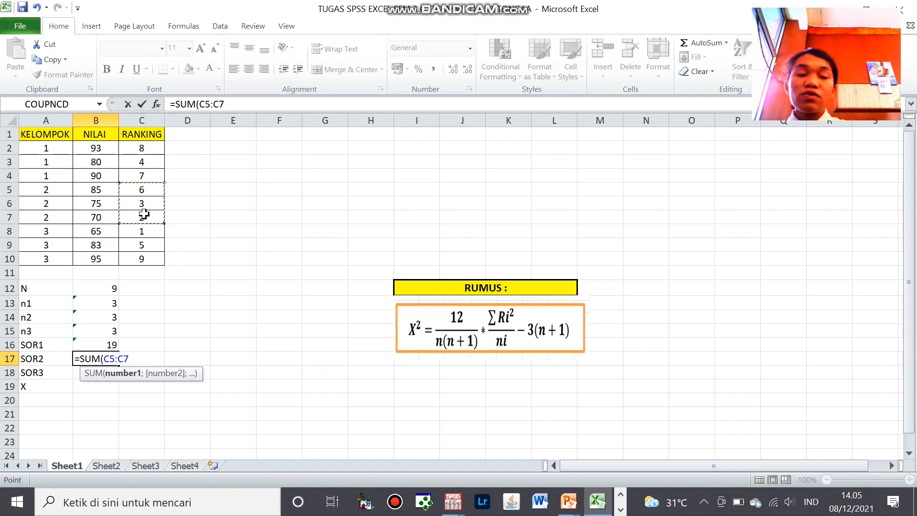
pyautogui.press('Return')
# - Total group 3's rankings in the SOR3 cell B18 with the SUM function over C8:C10
pyautogui.write('=')
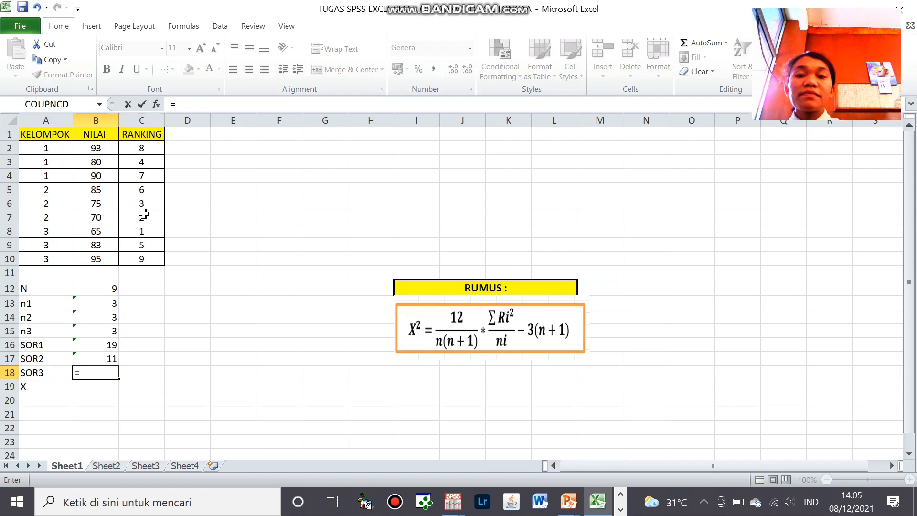
pyautogui.write('sum')
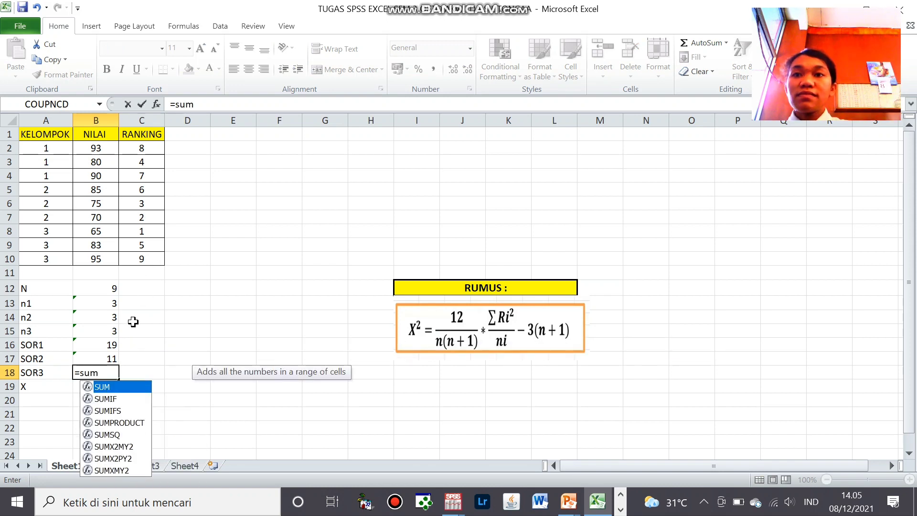
pyautogui.doubleClick(87, 388)
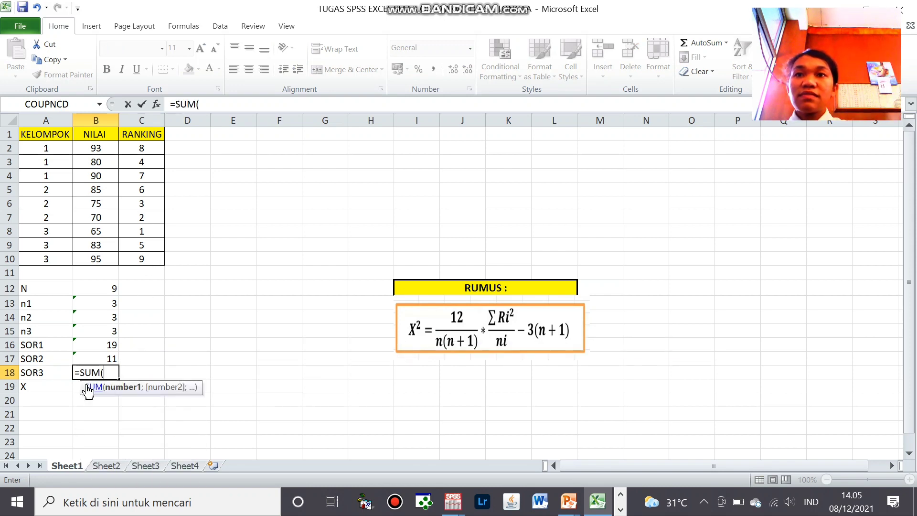
pyautogui.click(137, 231)
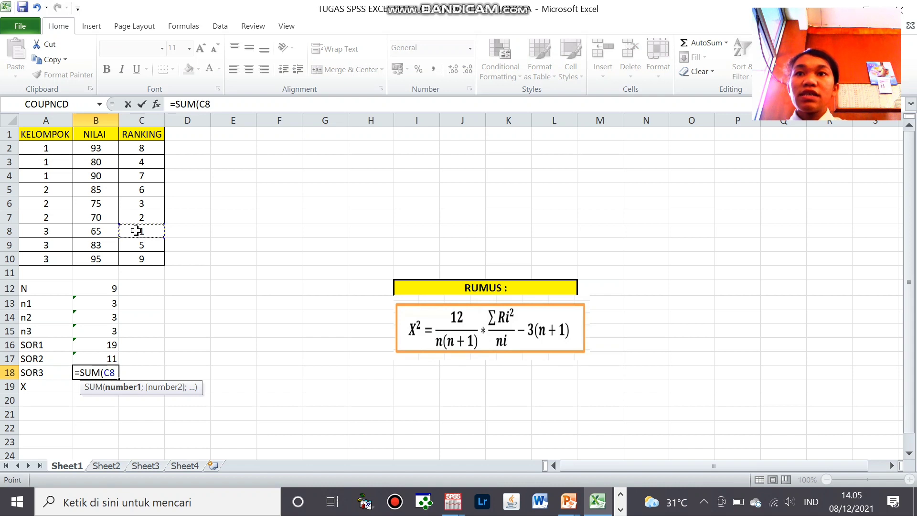
pyautogui.moveTo(136, 231); pyautogui.dragTo(137, 255)
pyautogui.press('Return')
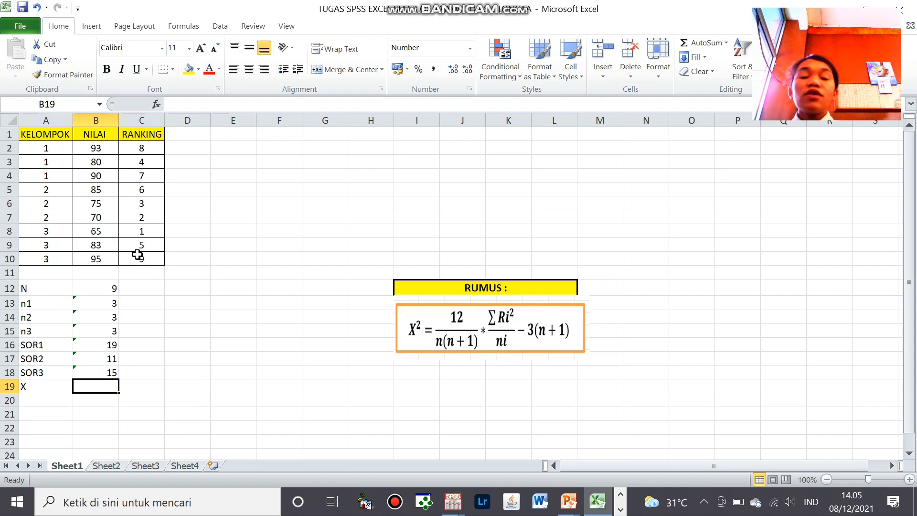
pyautogui.write('=12')
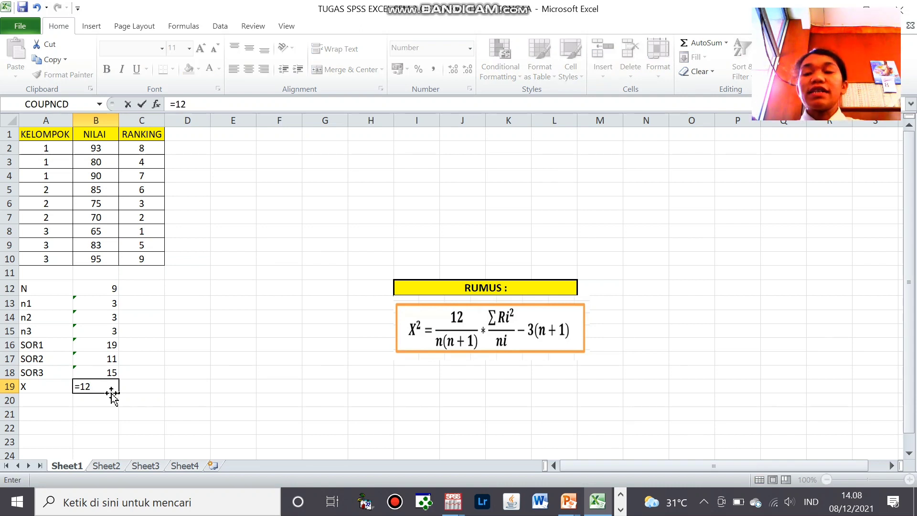
pyautogui.press('BackSpace')
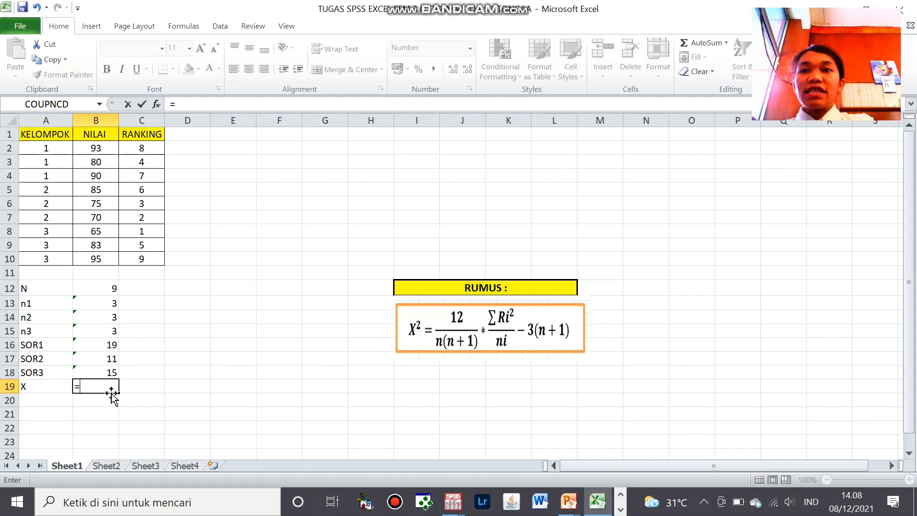
pyautogui.press('BackSpace')
# - Begin the X formula in B19 with 12/(B12*(B12+1)), followed by a multiplication and an open bracket
pyautogui.write('=')
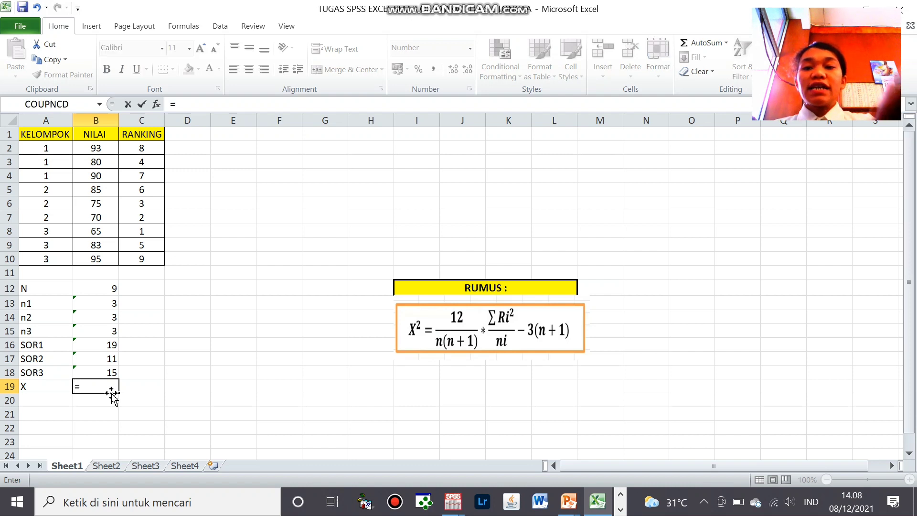
pyautogui.write('12/')
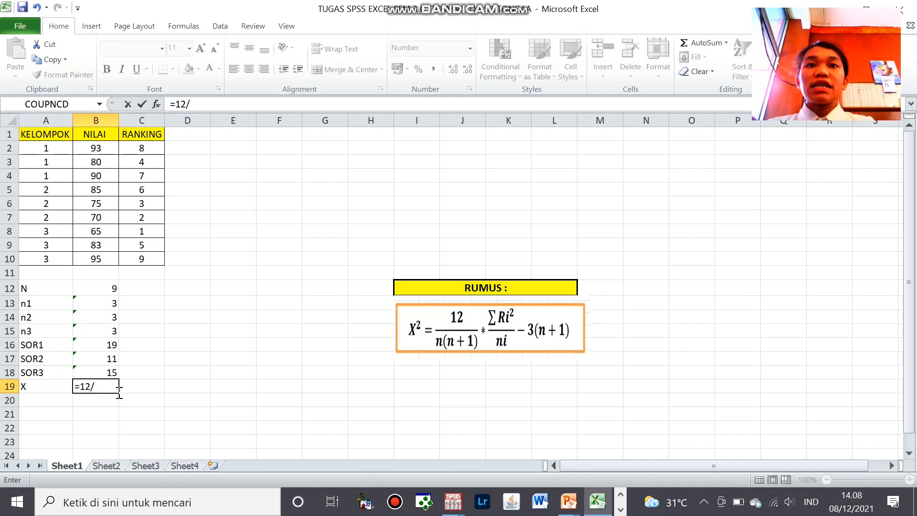
pyautogui.click(110, 289)
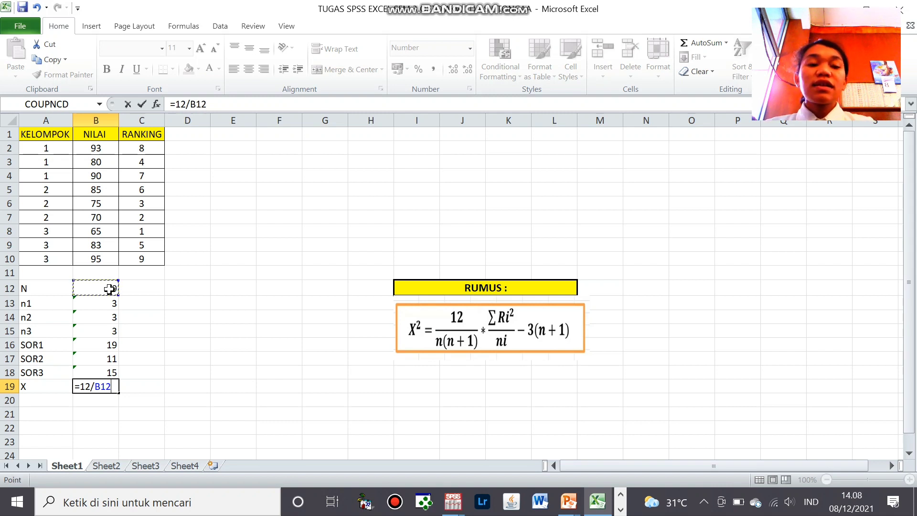
pyautogui.press('BackSpace')
pyautogui.press('BackSpace')
pyautogui.press('BackSpace')
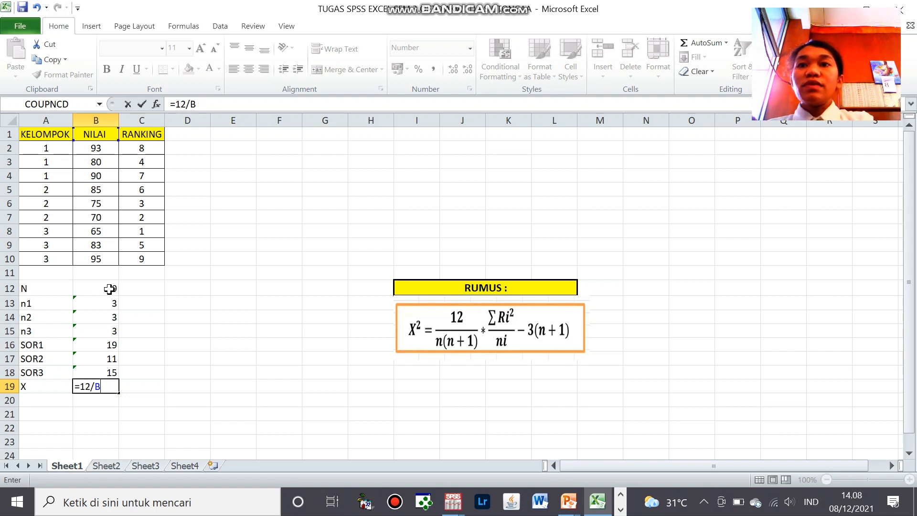
pyautogui.write('(')
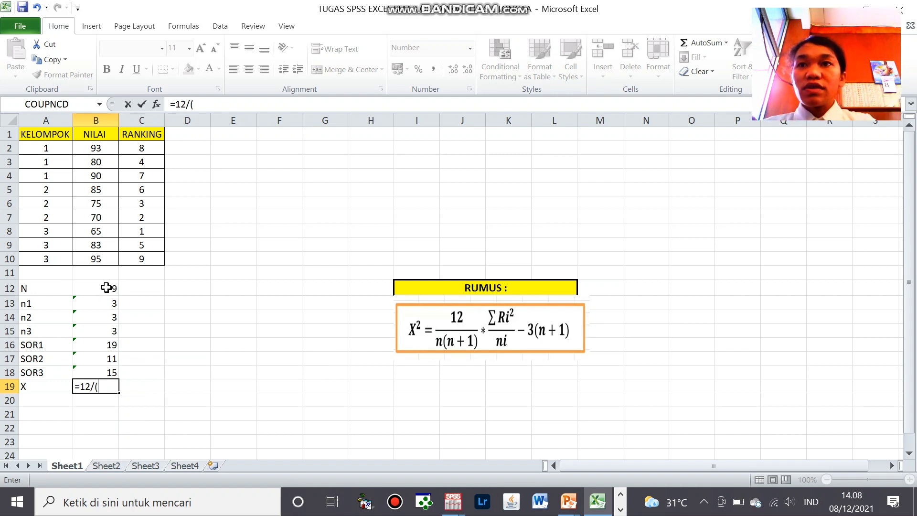
pyautogui.click(106, 286)
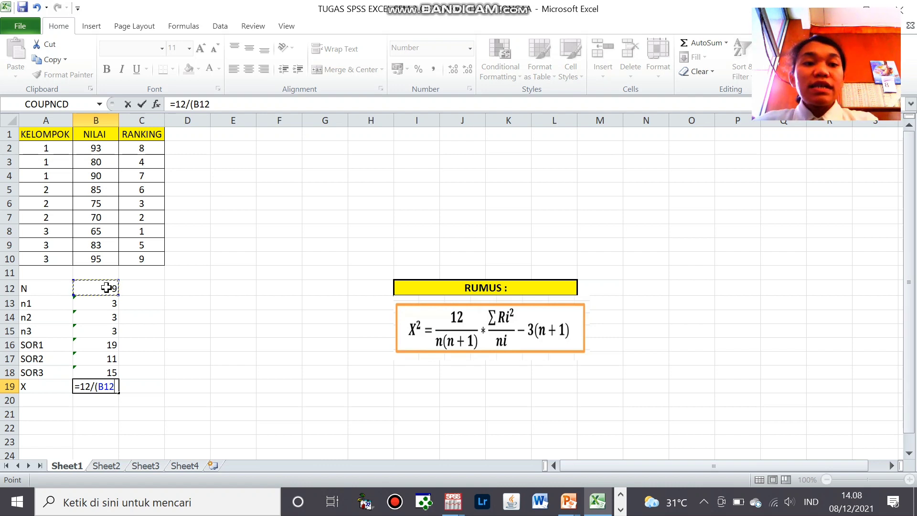
pyautogui.write('*')
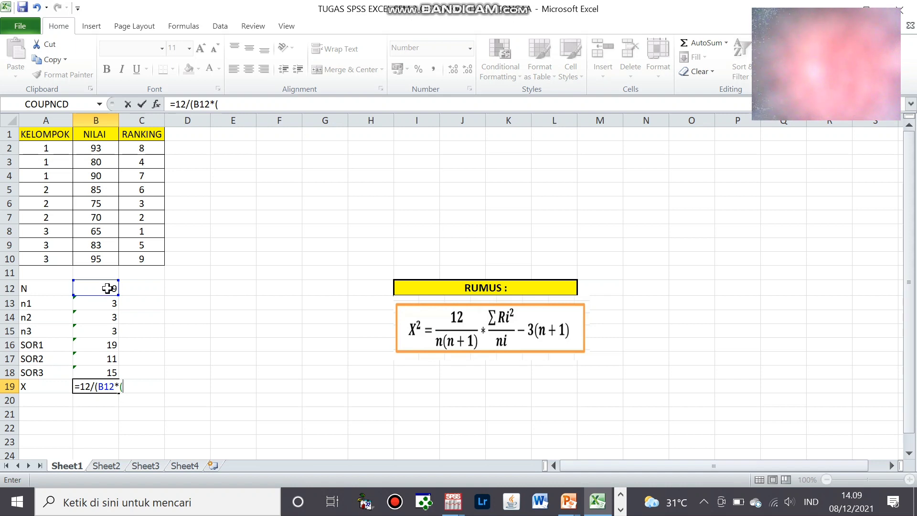
pyautogui.click(107, 290)
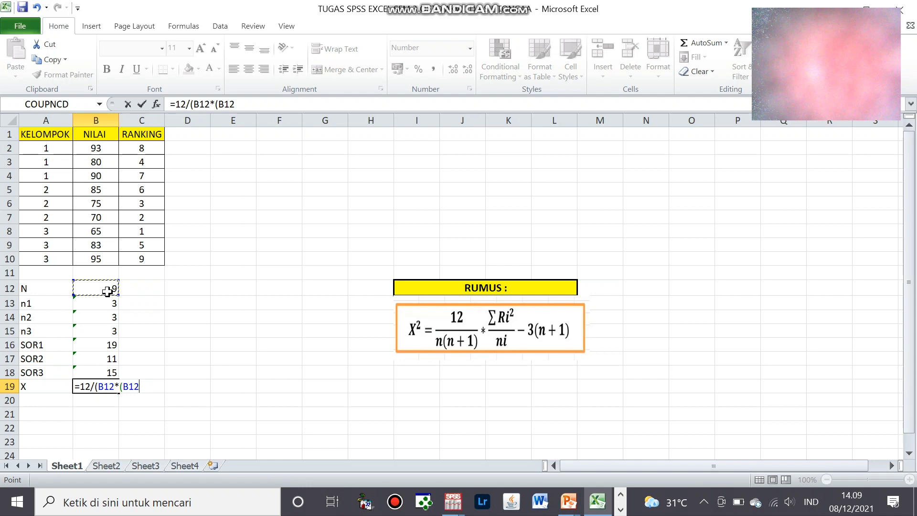
pyautogui.write('+1))*(')
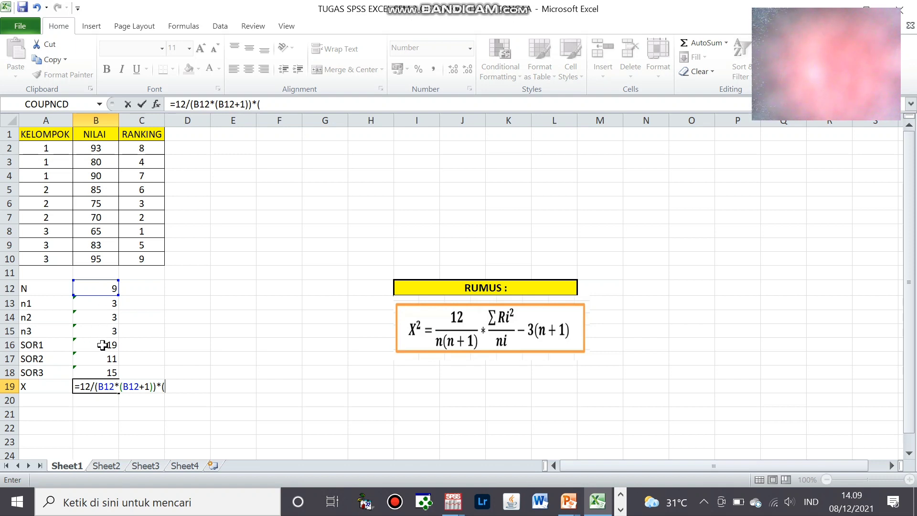
# - Add the squared rank sums divided by their group counts to the X formula, as B16^2/B13+B17^2/B14+B18^2/B15
pyautogui.click(102, 346)
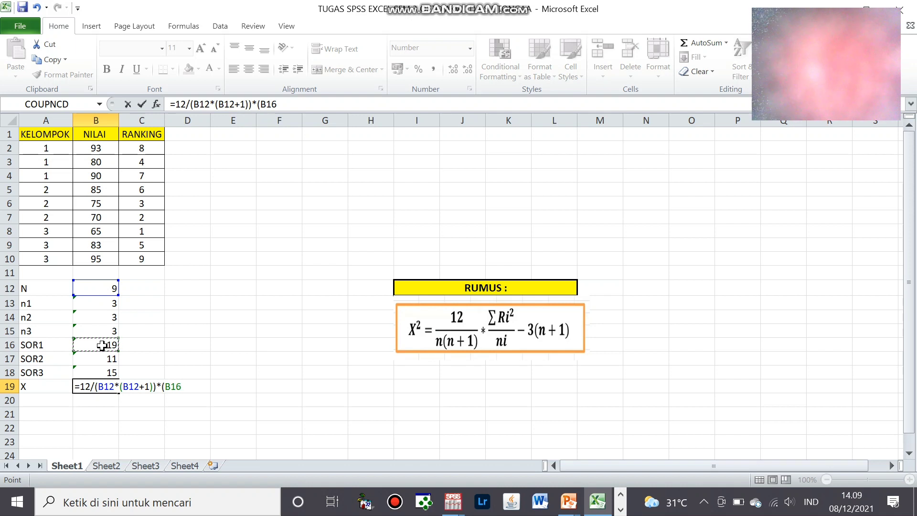
pyautogui.write('^2')
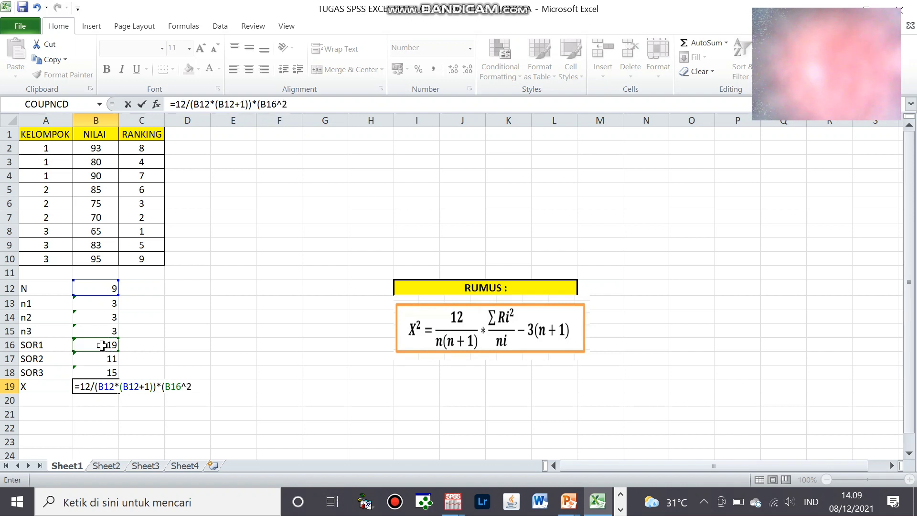
pyautogui.write('/')
pyautogui.click(104, 302)
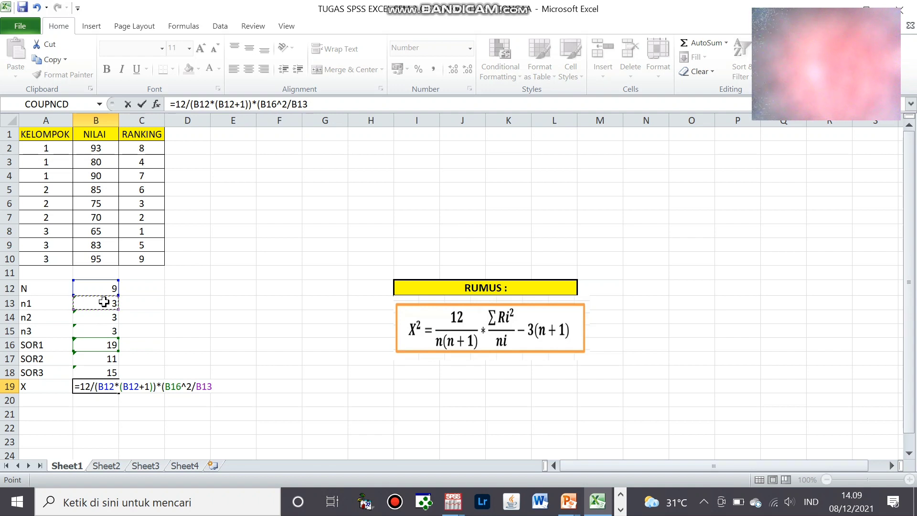
pyautogui.write('+')
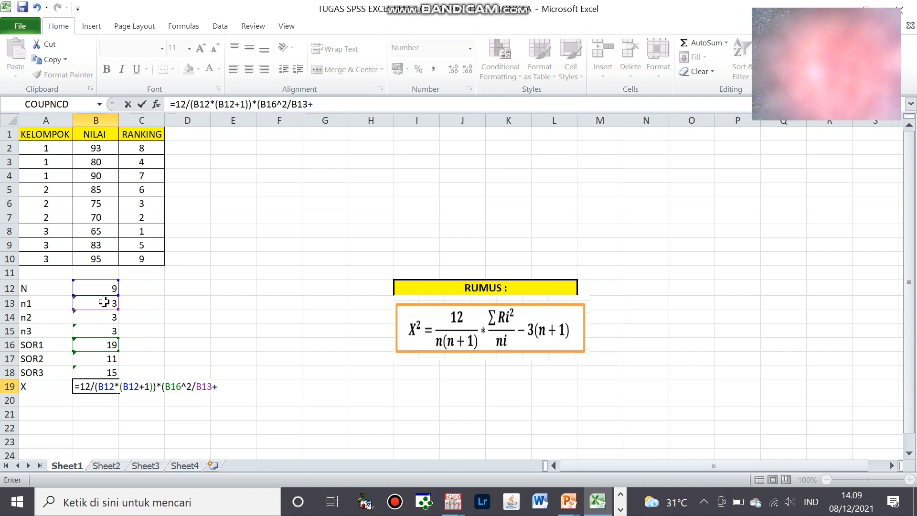
pyautogui.click(96, 358)
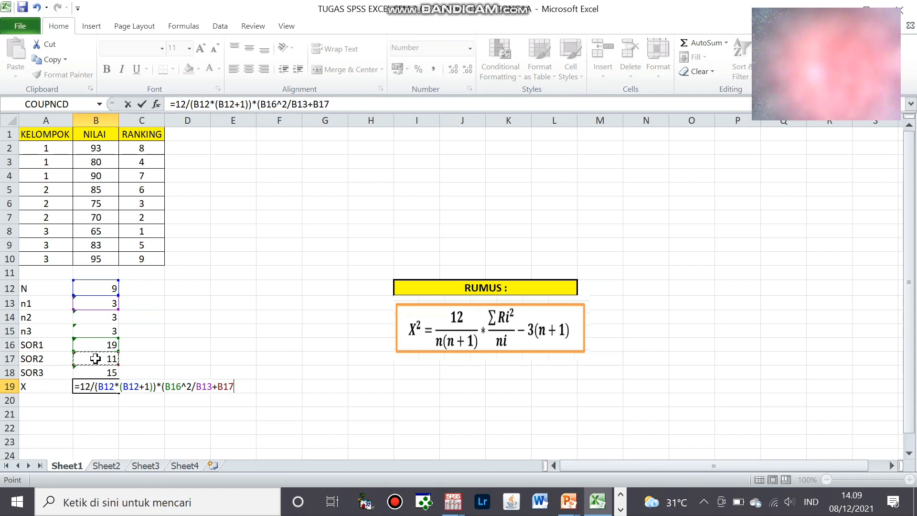
pyautogui.write('^2/')
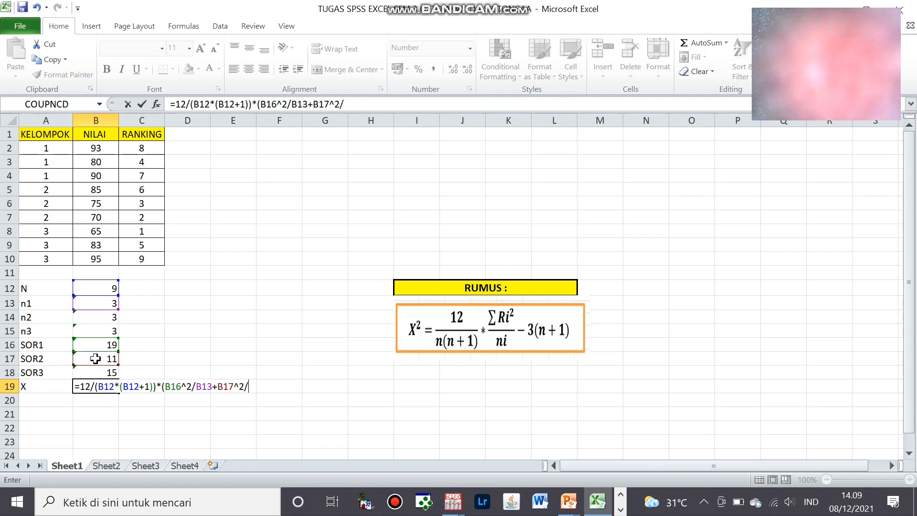
pyautogui.click(106, 319)
pyautogui.write('+')
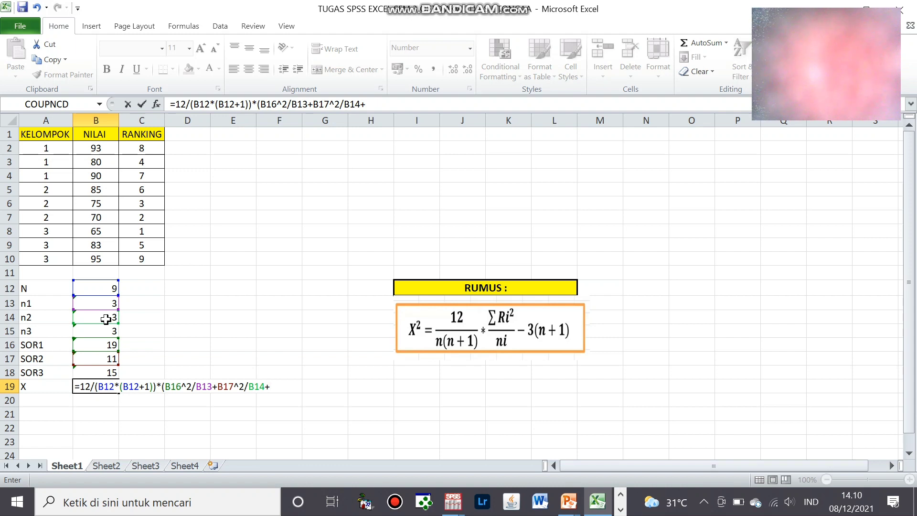
pyautogui.click(103, 372)
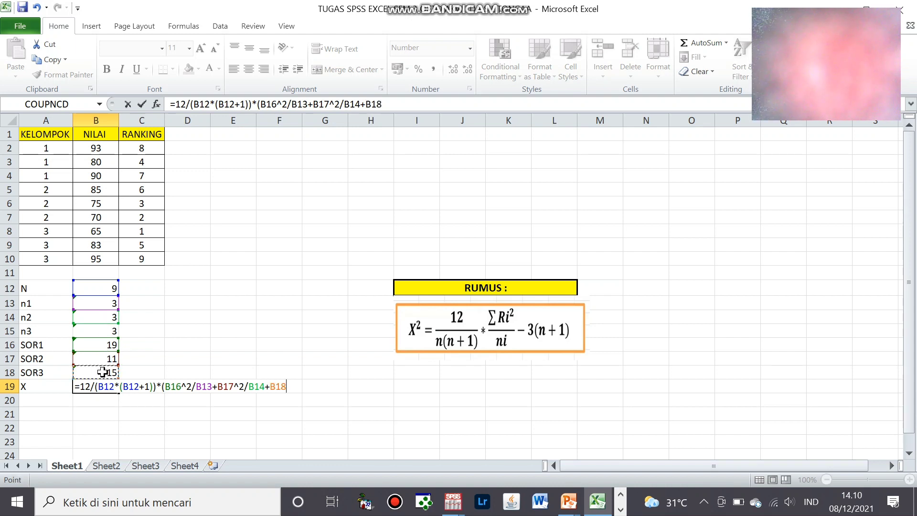
pyautogui.write('^2/')
pyautogui.click(98, 333)
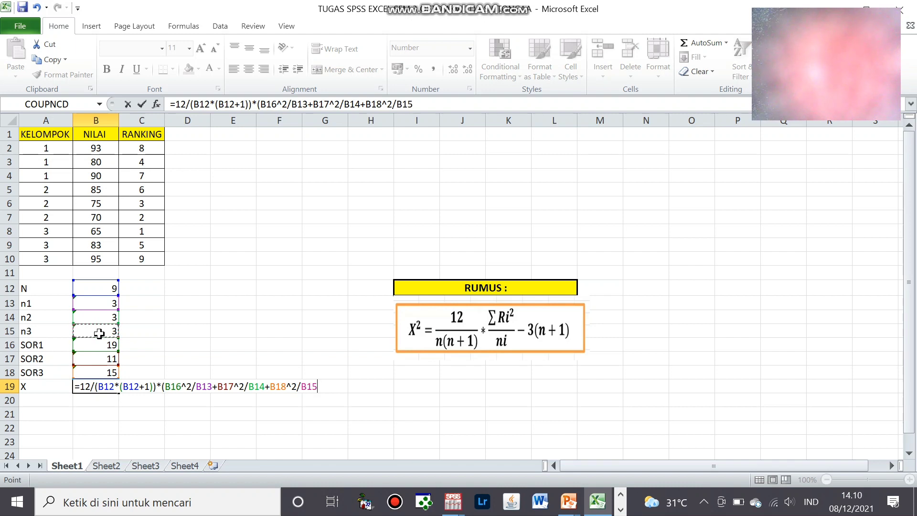
# - Close the bracketed sum, subtract (3*(B12+1)), and complete the X formula in B19
pyautogui.write(')-(3*(')
pyautogui.click(97, 287)
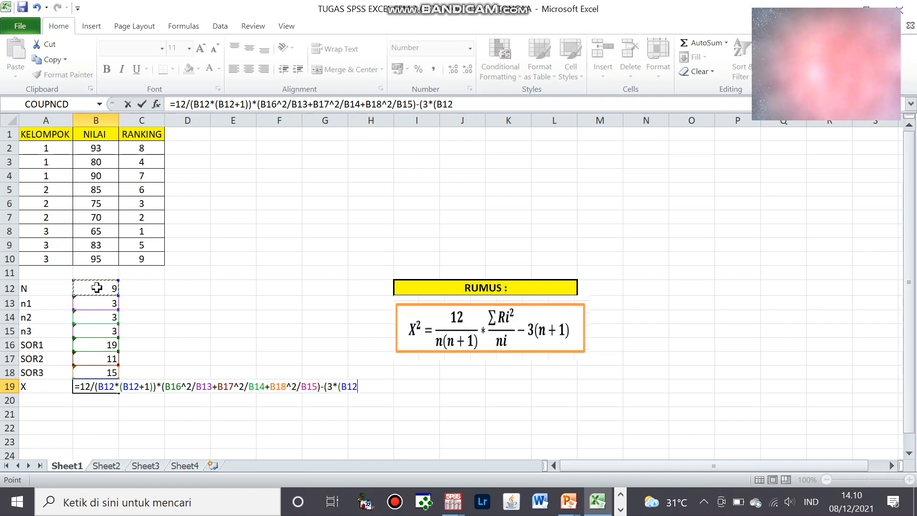
pyautogui.write('=')
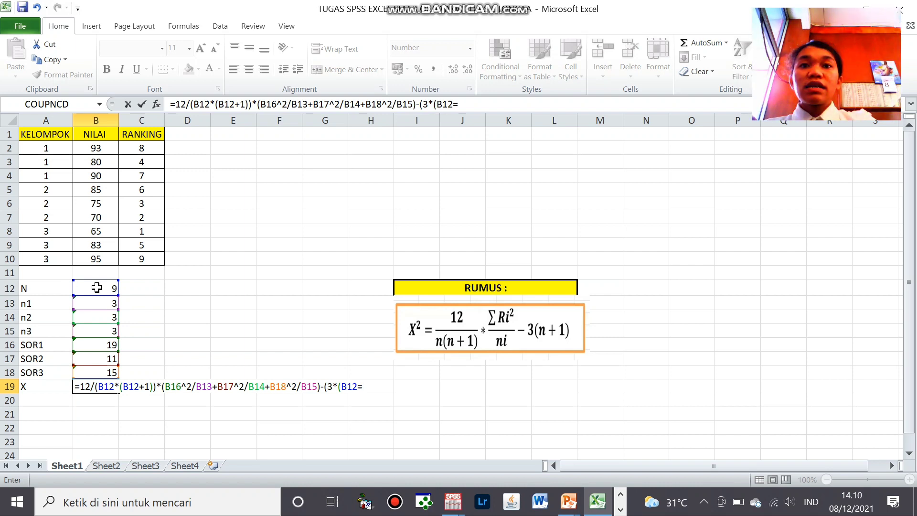
pyautogui.press('BackSpace')
pyautogui.write('+1)')
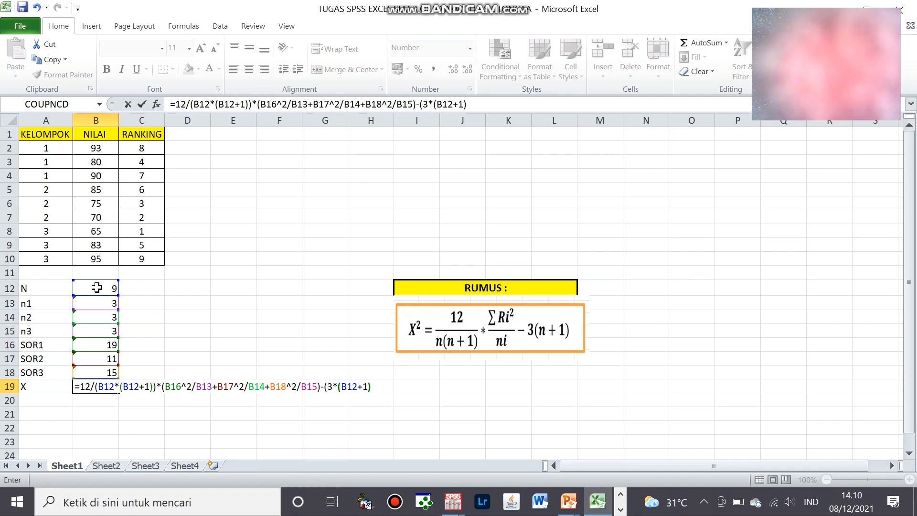
pyautogui.write(')')
pyautogui.press('Return')
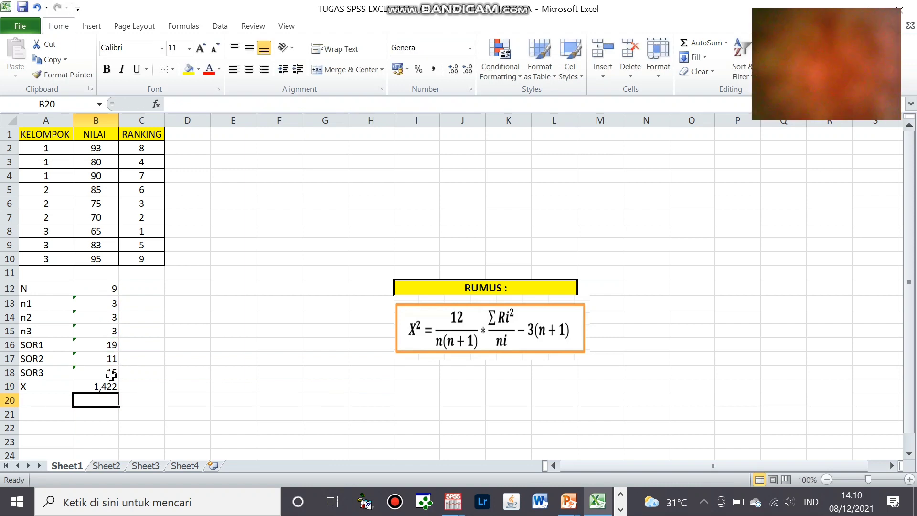
# - Check the X result in B19 against the Chi-Square in the Kruskal-Wallis output in SPSS Viewer
pyautogui.click(101, 385)
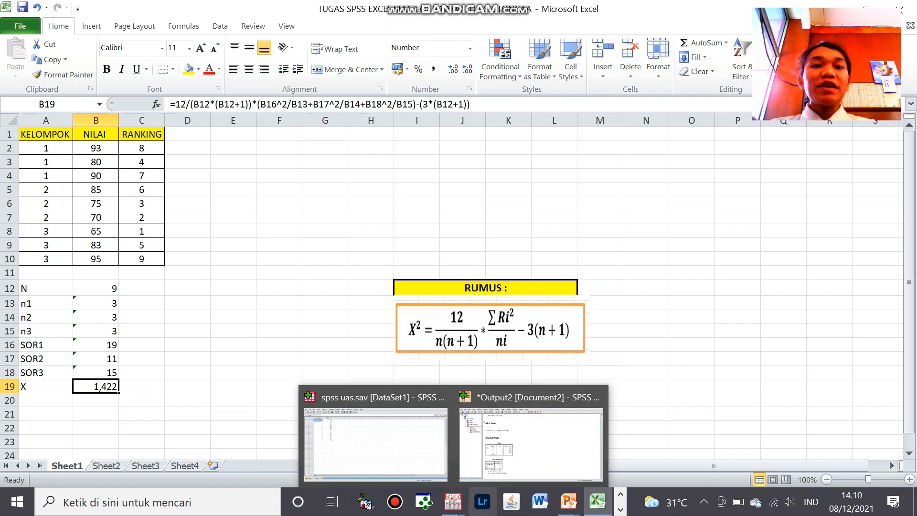
pyautogui.click(451, 510)
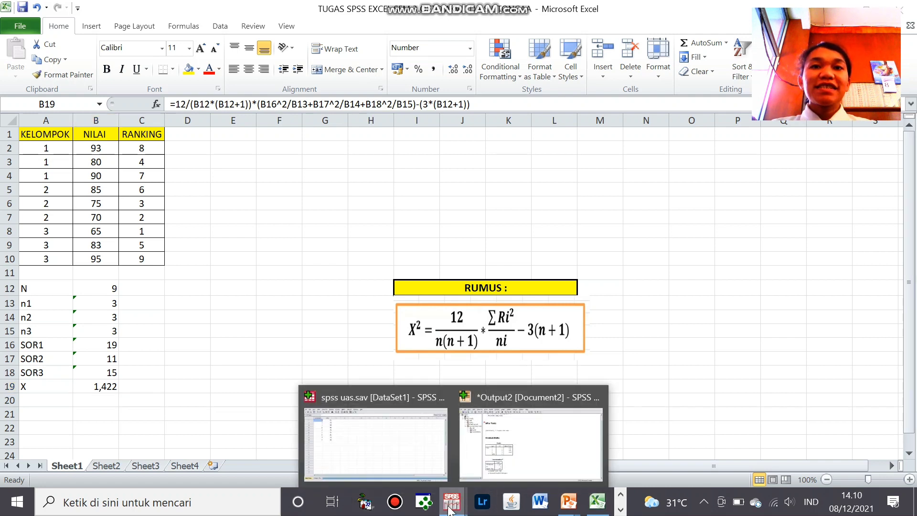
pyautogui.click(523, 428)
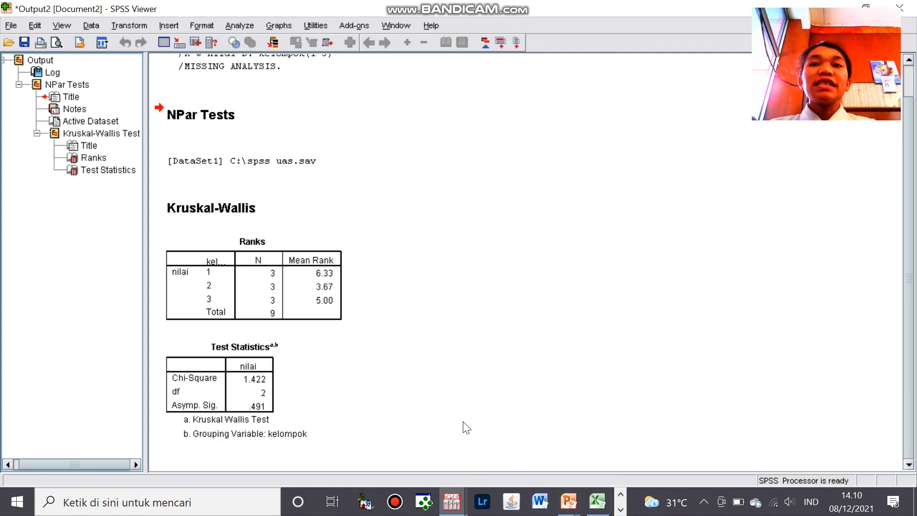
# - Switch to the PowerPoint presentation, review the manual chi-square calculation on slide 8, and return to title slide 1
pyautogui.click(562, 511)
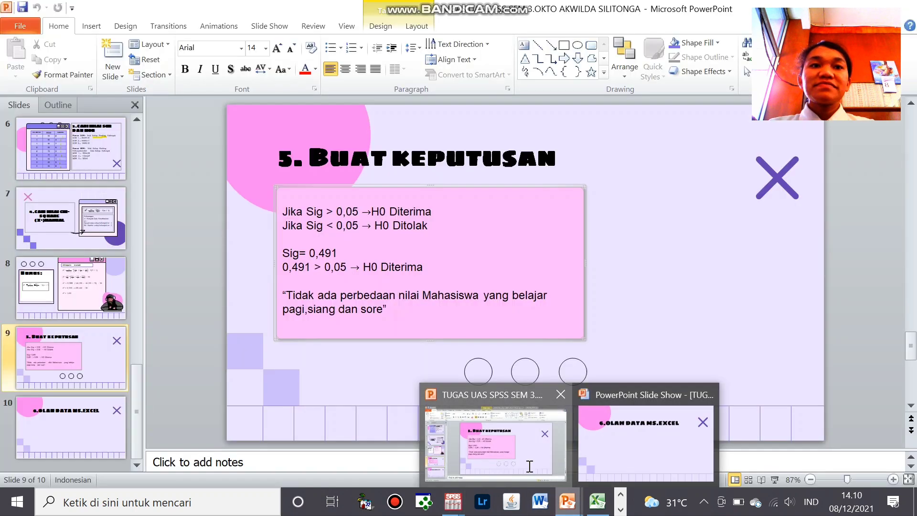
pyautogui.click(525, 463)
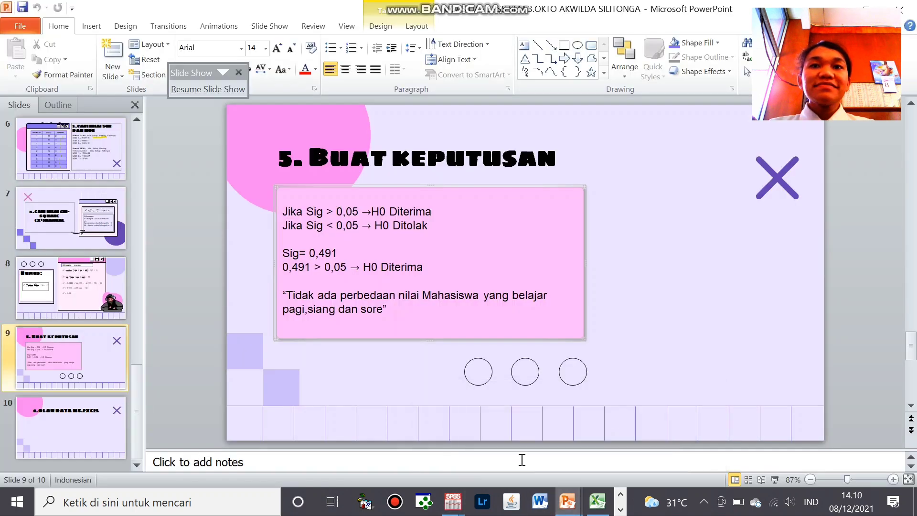
pyautogui.scroll(2, 307, 311)
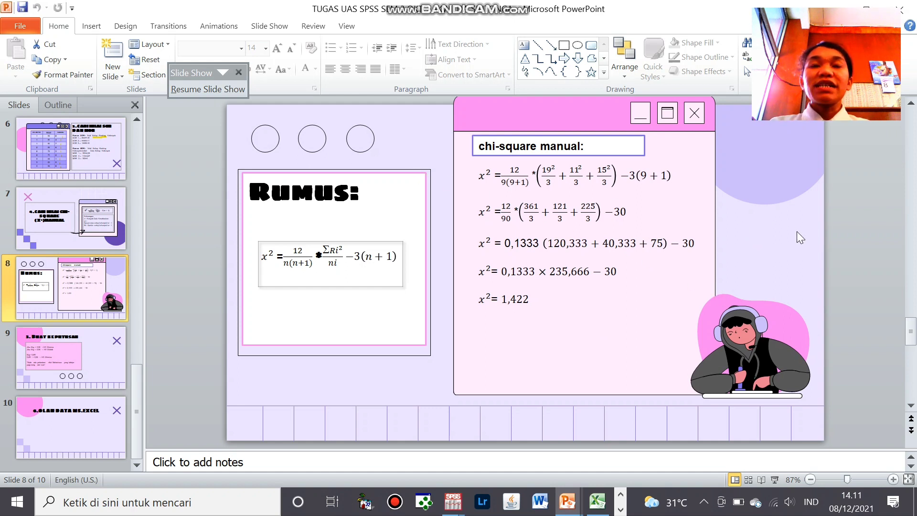
pyautogui.scroll(5, 76, 166)
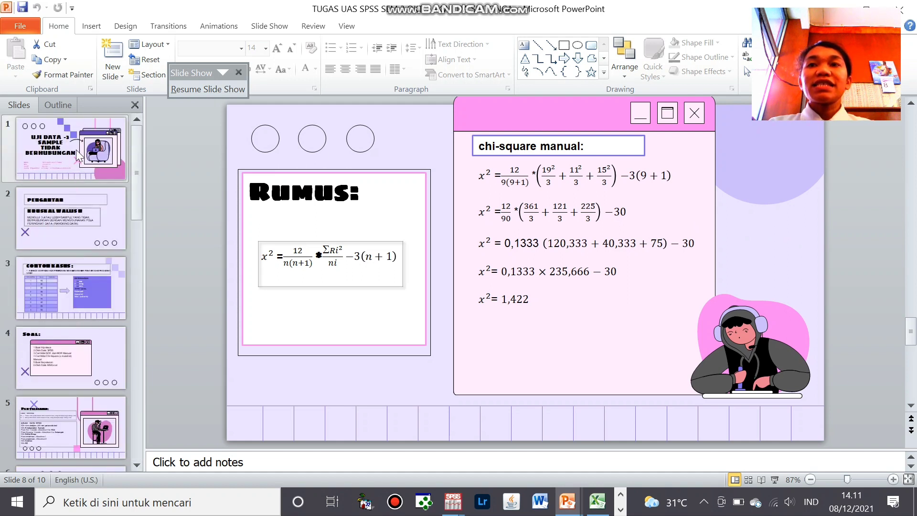
pyautogui.click(76, 150)
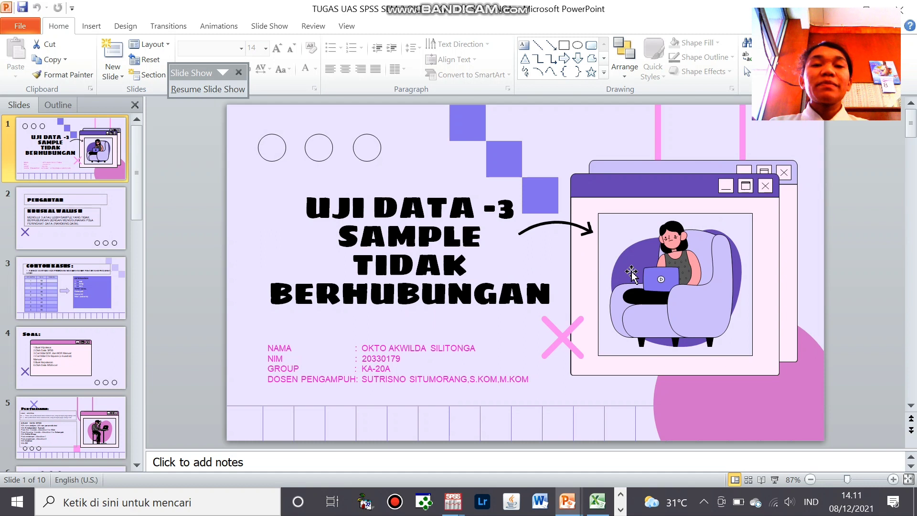